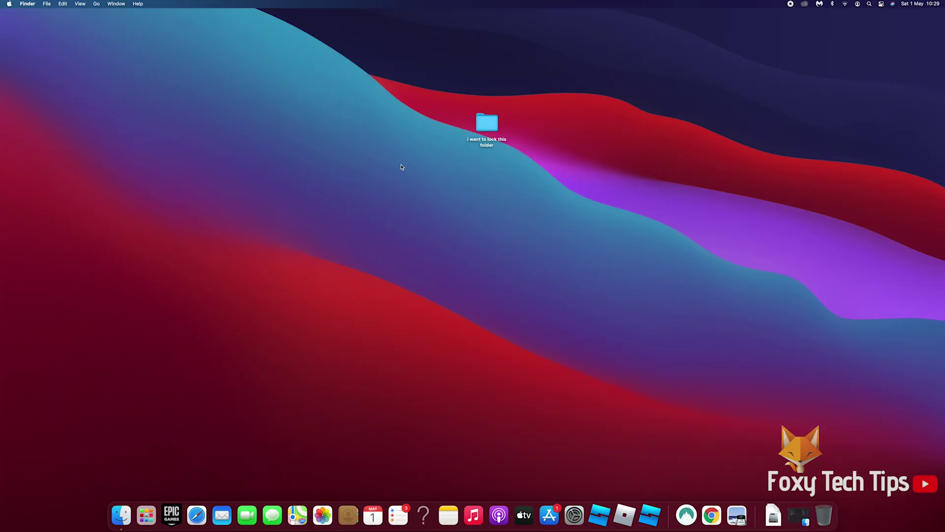
# Step: Drag the 'i want to lock this folder' icon toward the centre of the desktop
pyautogui.moveTo(483, 127); pyautogui.dragTo(411, 177)
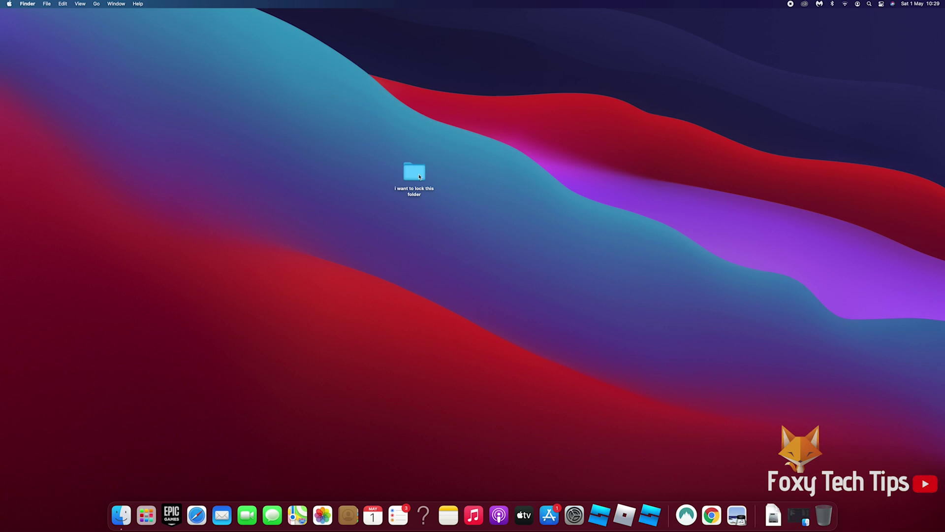
pyautogui.doubleClick(420, 176)
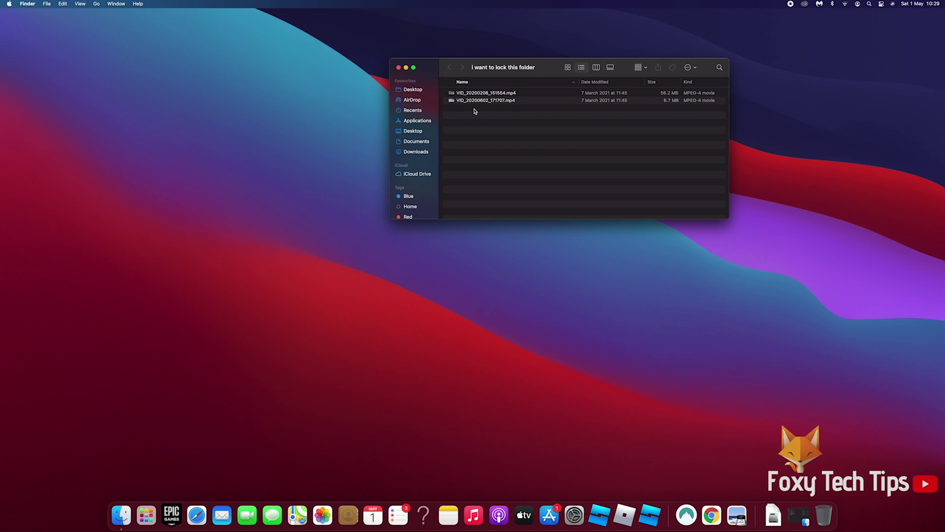
pyautogui.click(459, 93)
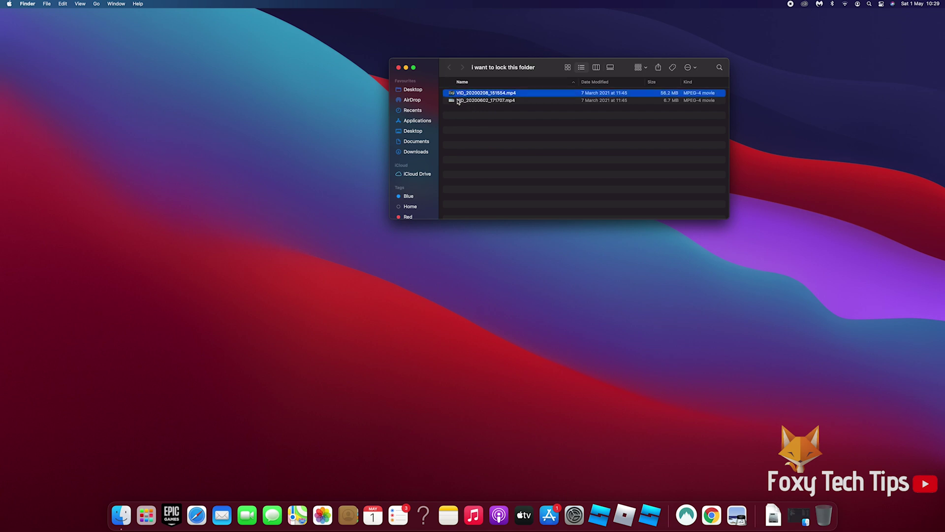
pyautogui.click(475, 101)
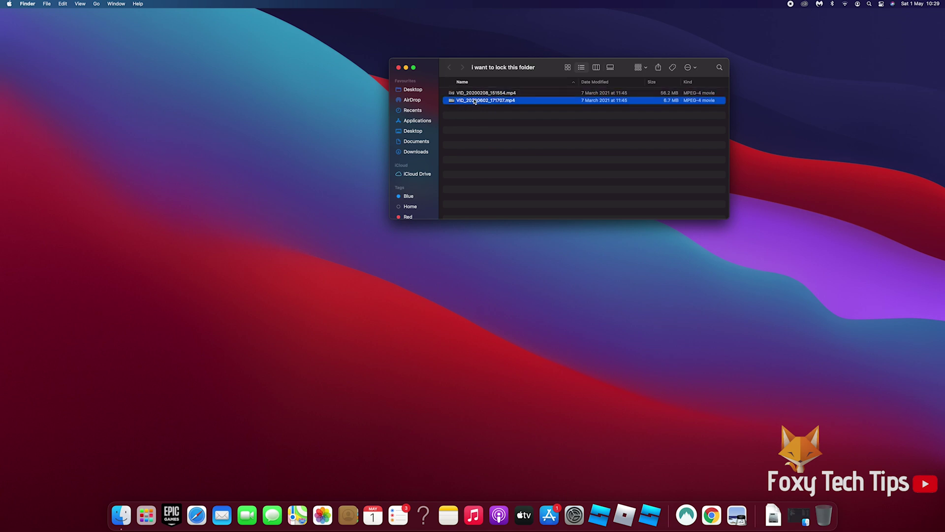
pyautogui.click(399, 68)
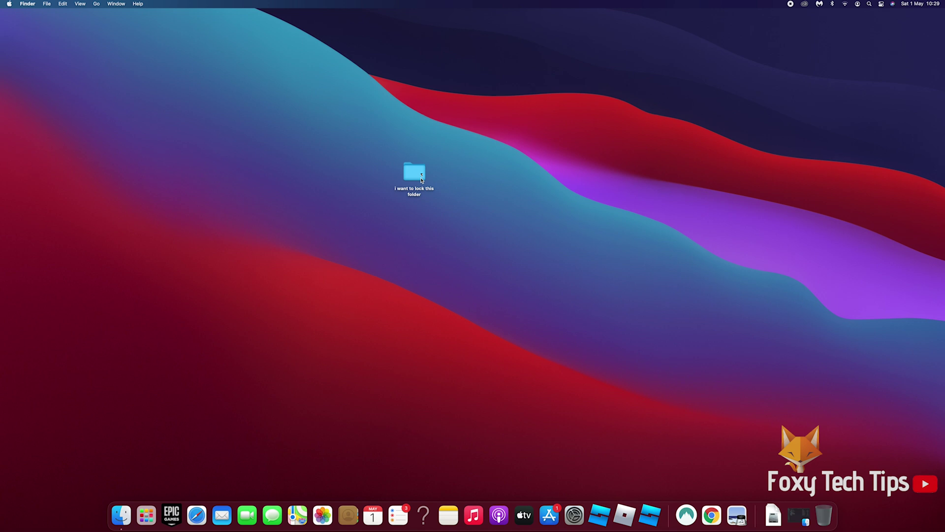
# Step: Launch Disk Utility from Finder's Utilities folder using the Go menu
pyautogui.click(97, 3)
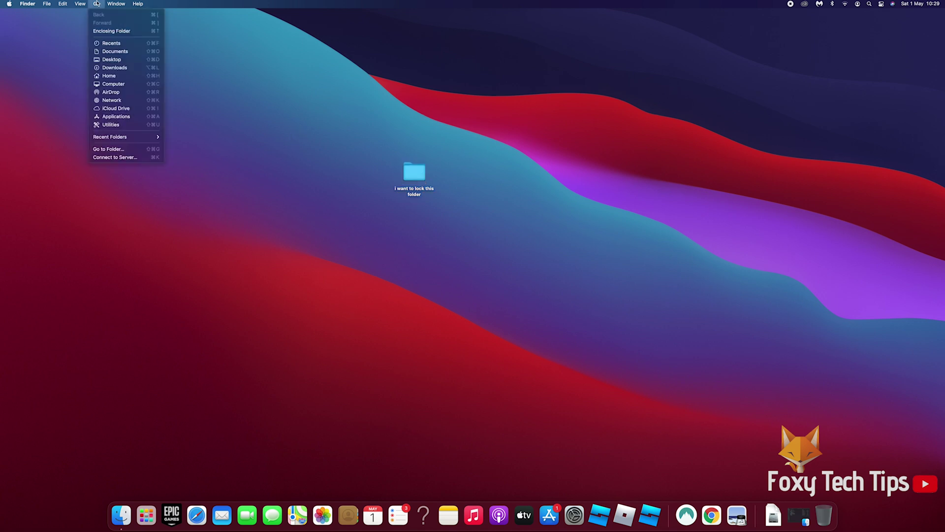
pyautogui.click(125, 124)
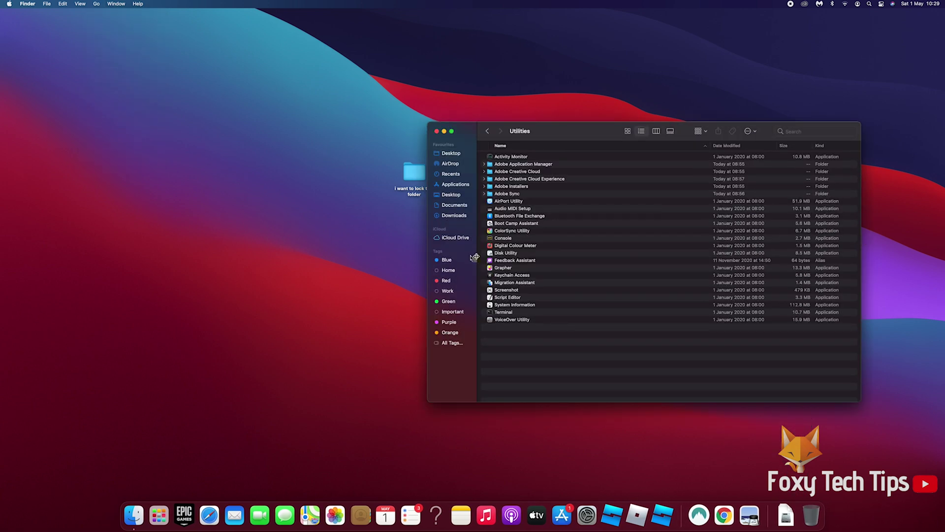
pyautogui.click(507, 253)
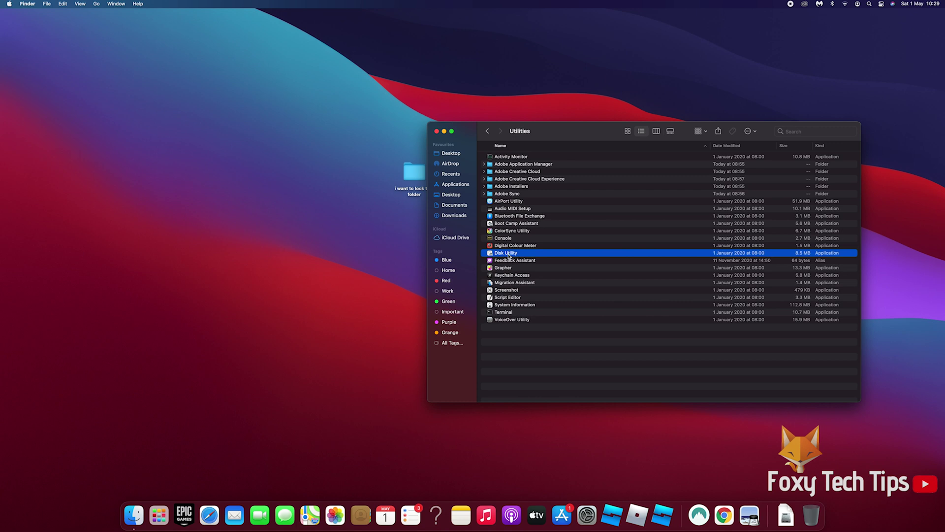
pyautogui.doubleClick(487, 253)
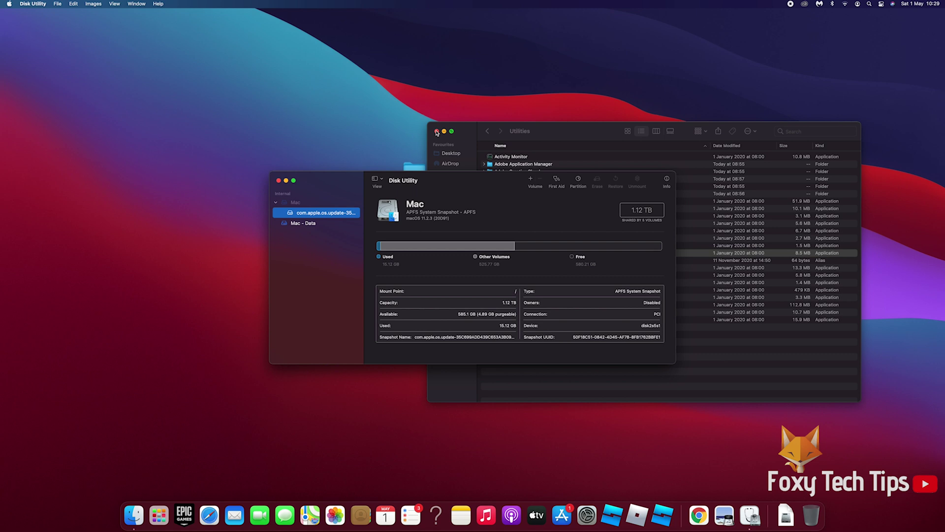
# Step: Start a New Image from Folder using 'i want to lock this folder' on the Desktop
pyautogui.click(436, 132)
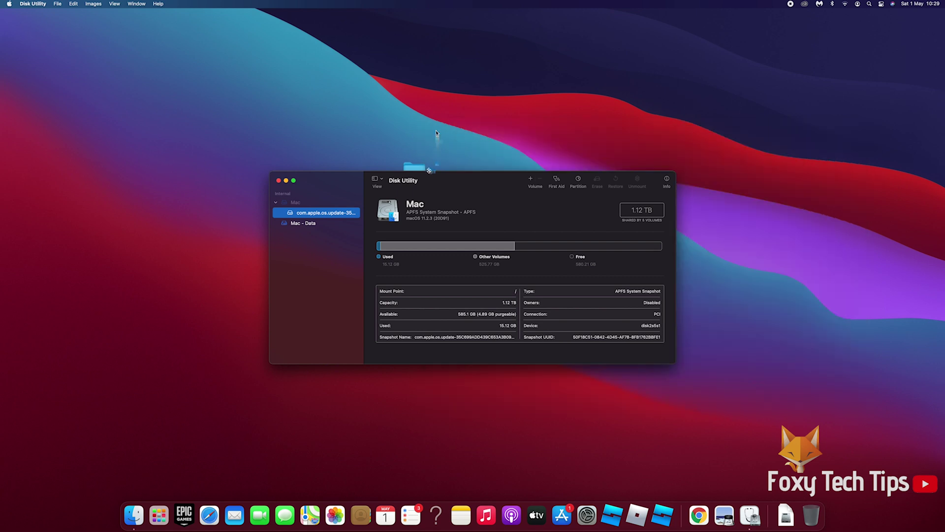
pyautogui.moveTo(435, 182); pyautogui.dragTo(243, 70)
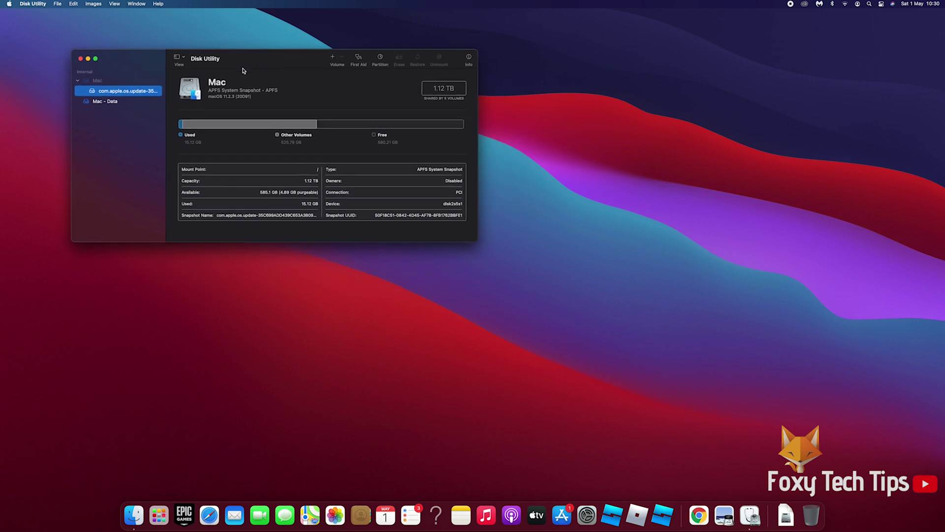
pyautogui.click(58, 4)
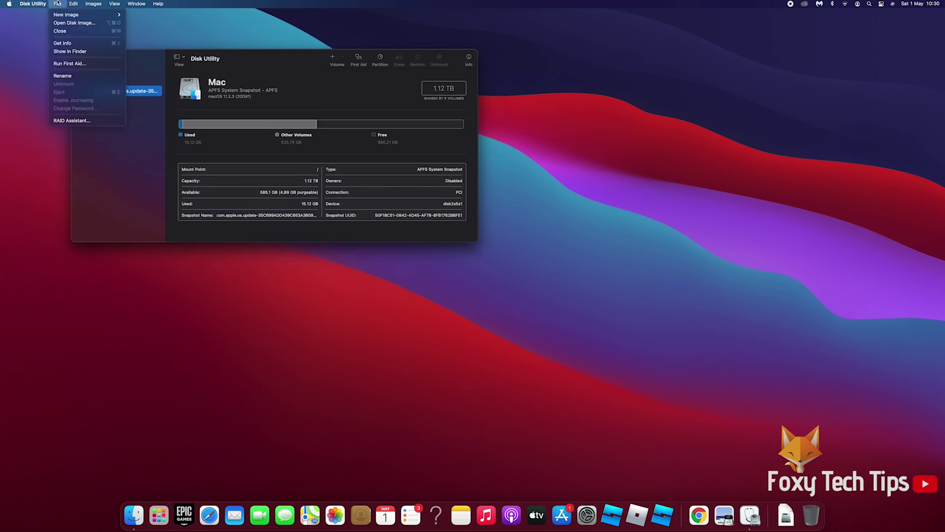
pyautogui.moveTo(69, 15)
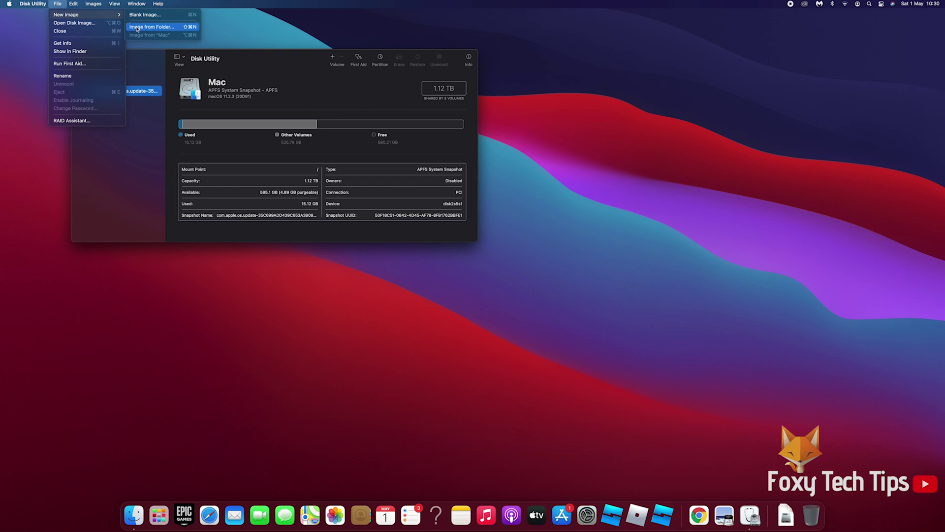
pyautogui.click(153, 27)
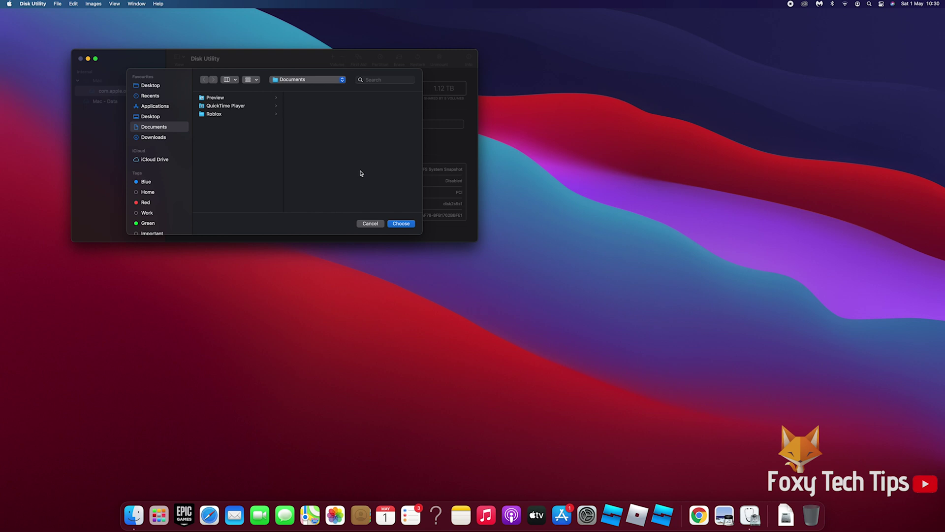
pyautogui.click(161, 119)
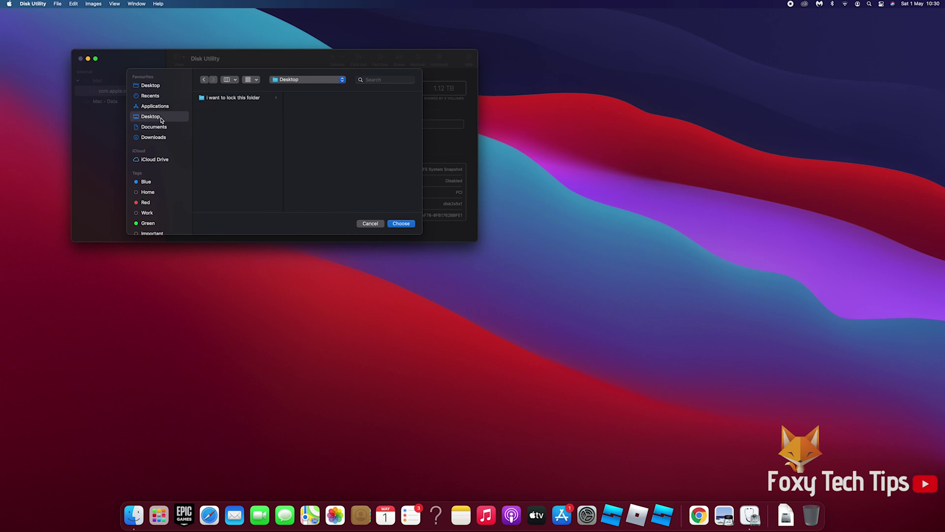
pyautogui.click(214, 99)
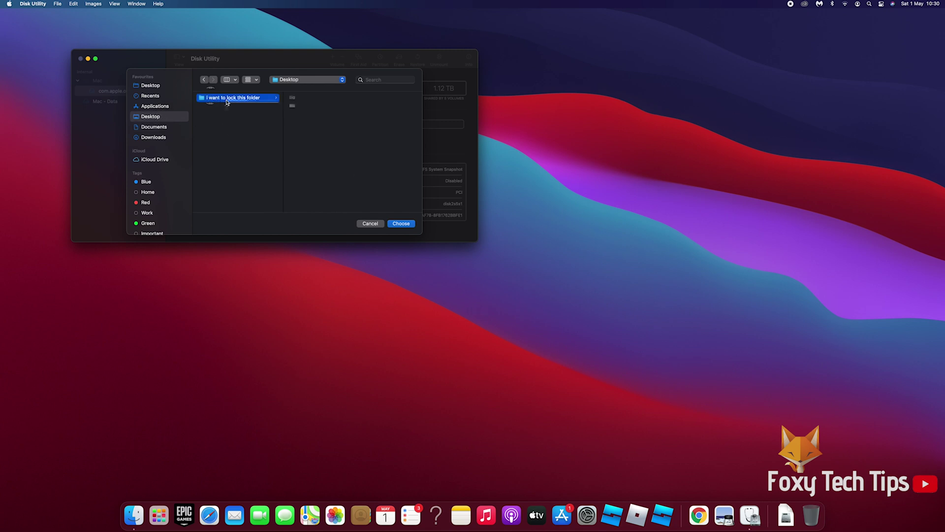
pyautogui.click(397, 224)
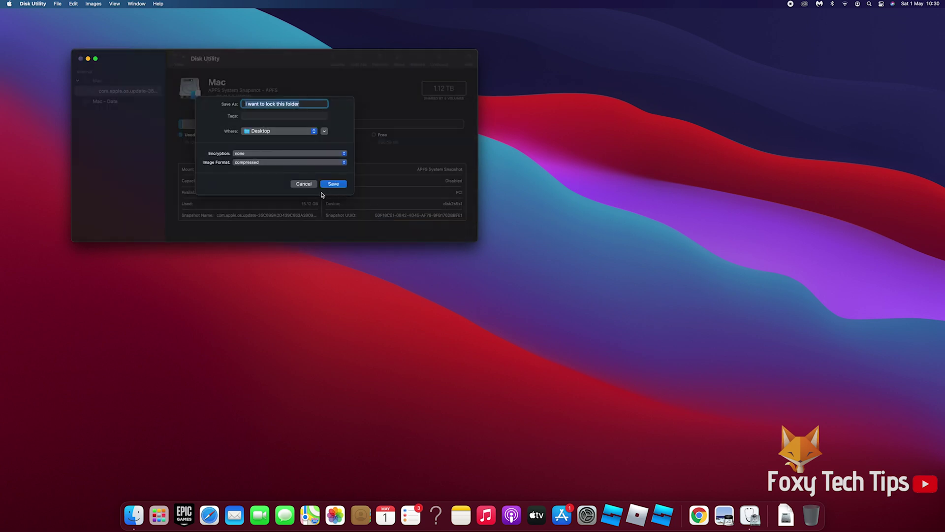
# Step: Name the image 'locked' on the Desktop with 128-bit AES encryption and a verified password
pyautogui.write('locked')
pyautogui.click(258, 132)
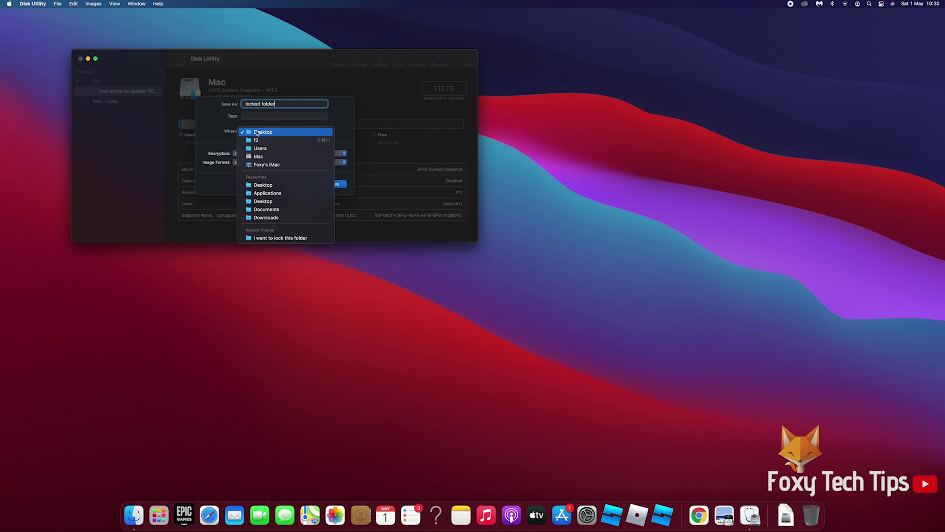
pyautogui.click(258, 132)
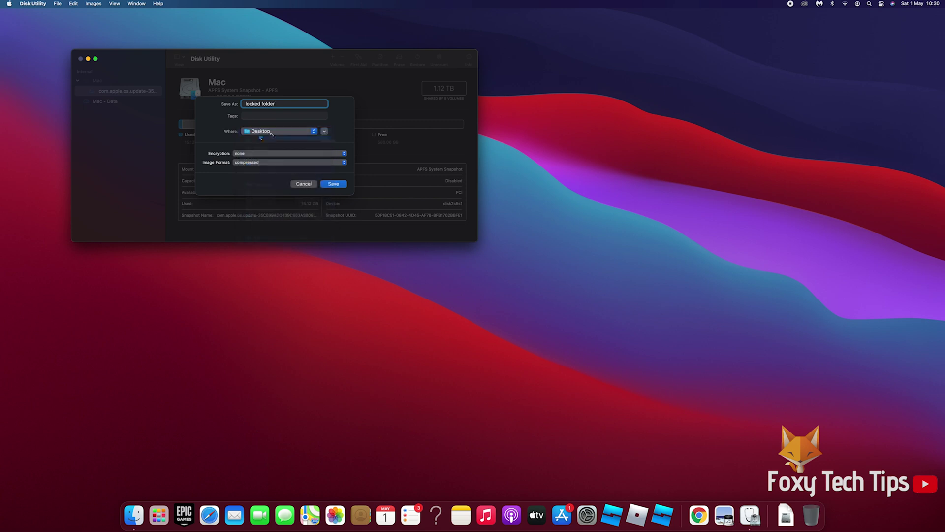
pyautogui.click(238, 155)
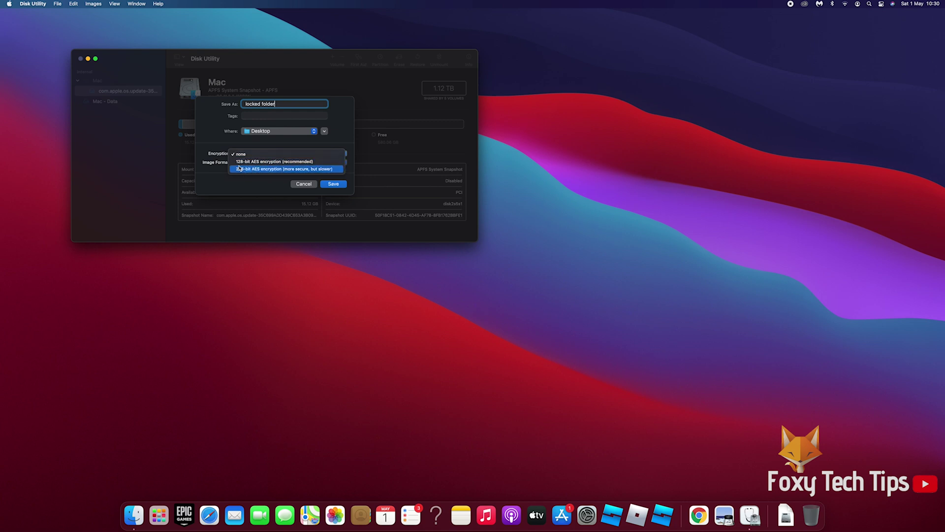
pyautogui.click(241, 168)
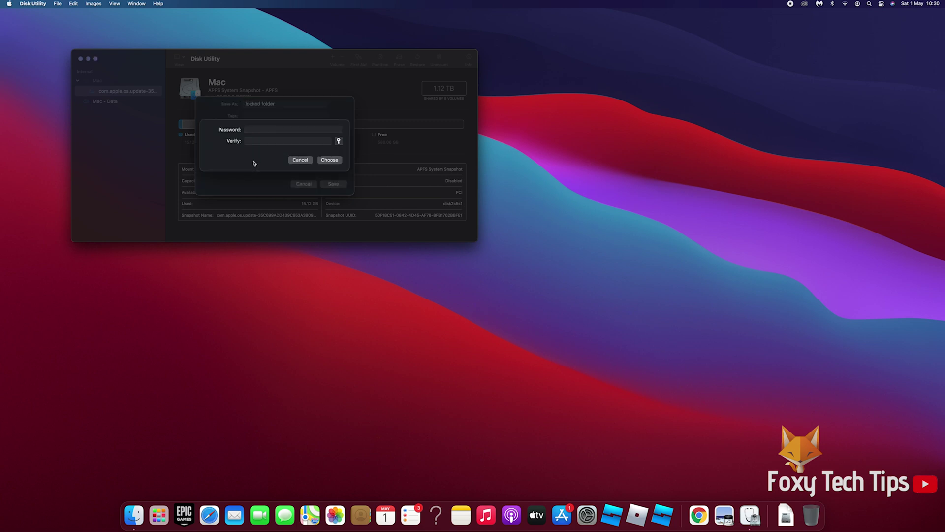
pyautogui.write('••')
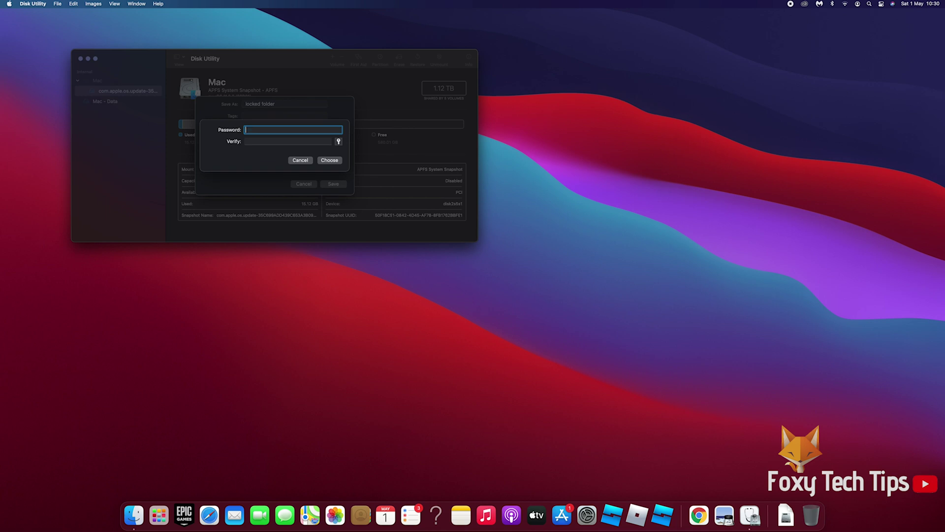
pyautogui.write('••')
pyautogui.press('Tab')
pyautogui.write('•••')
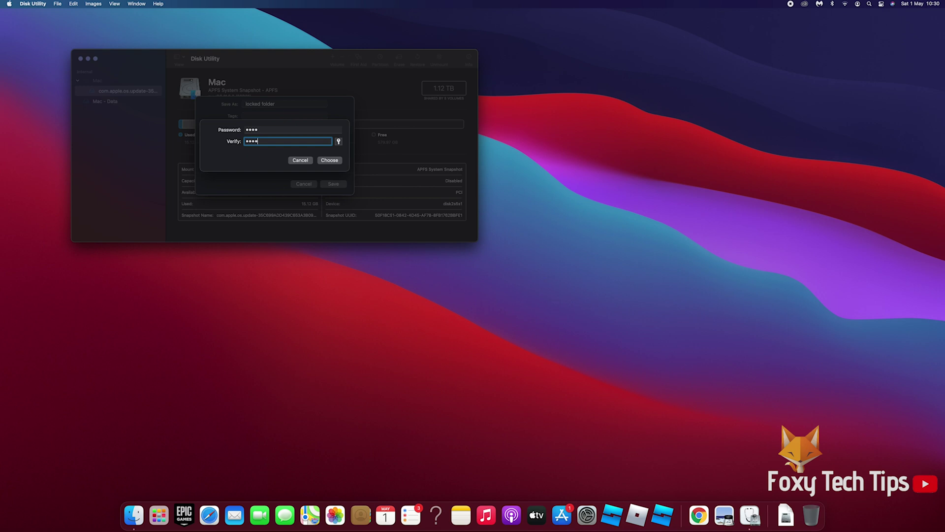
pyautogui.click(329, 160)
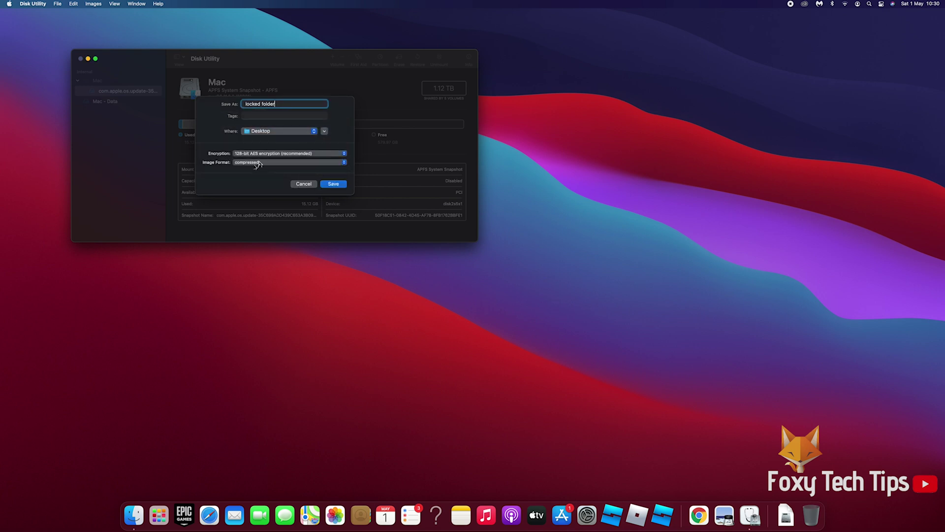
# Step: Set the image format to read/write and save to start building it
pyautogui.click(255, 162)
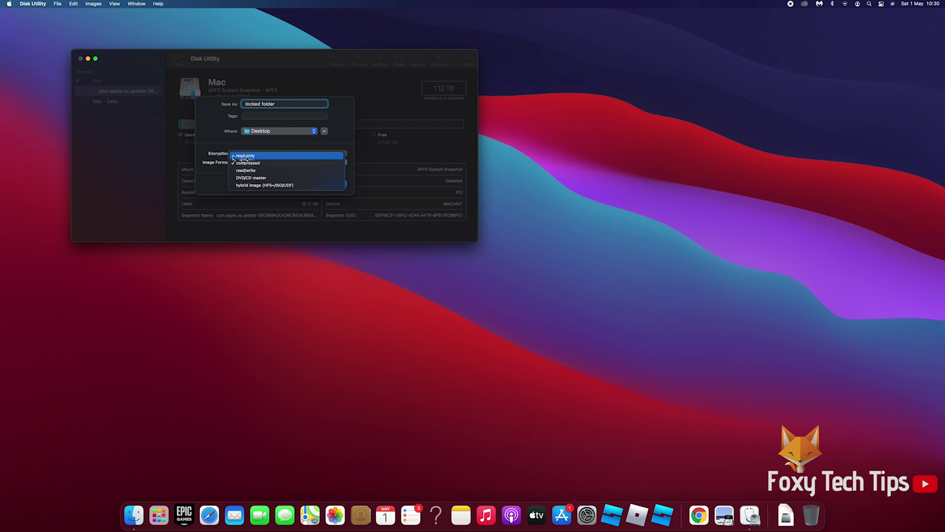
pyautogui.click(248, 156)
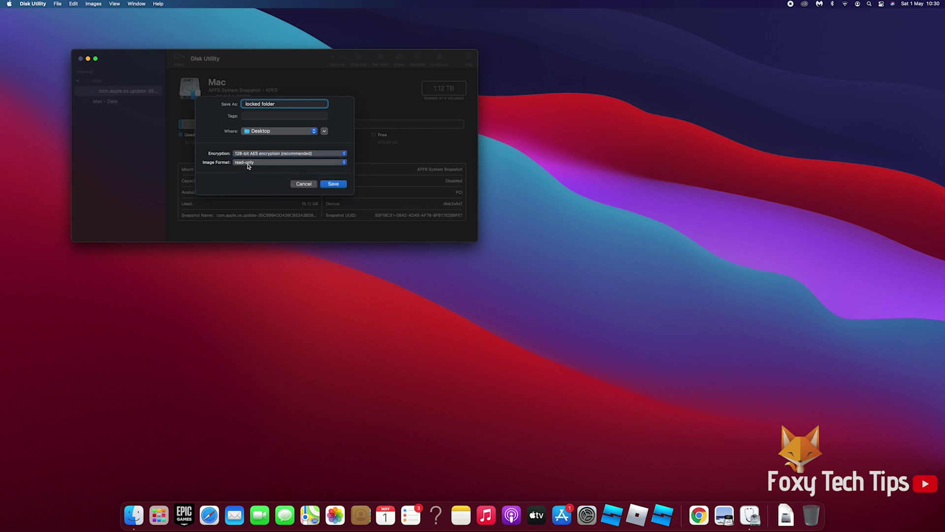
pyautogui.click(243, 162)
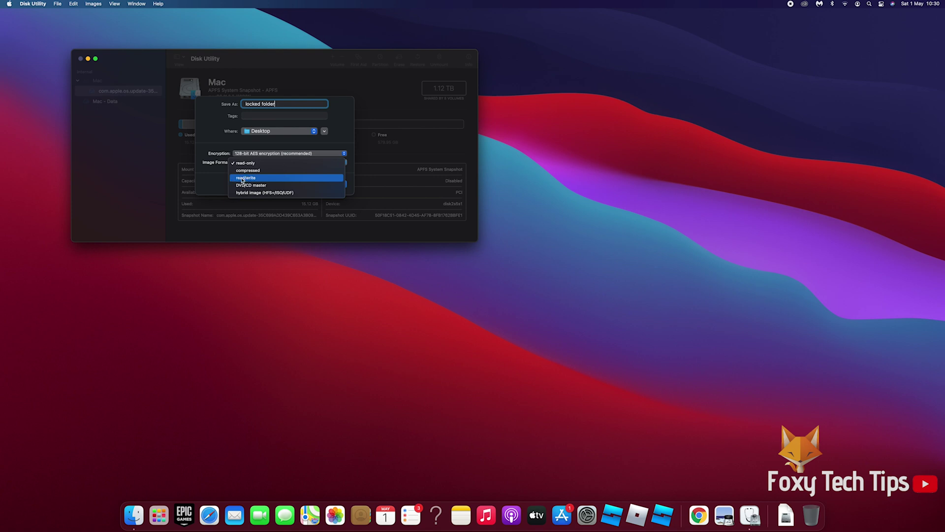
pyautogui.click(243, 179)
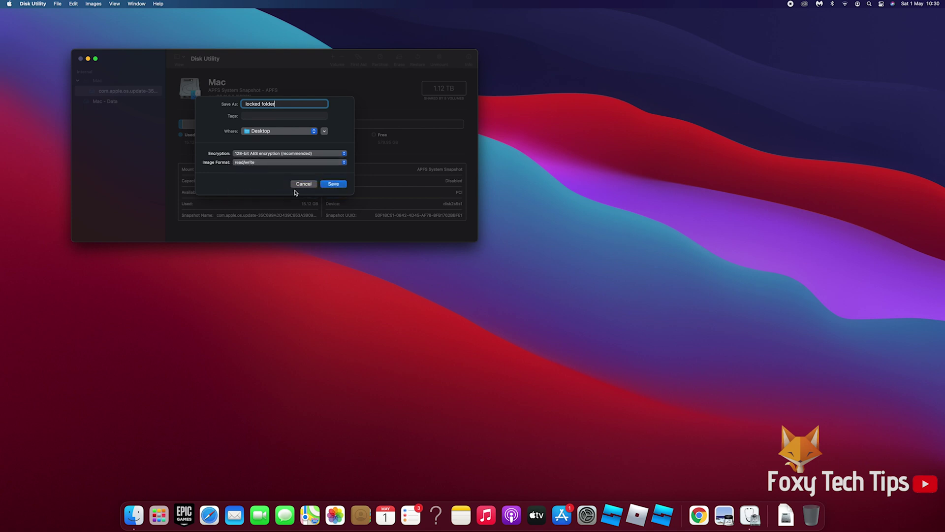
pyautogui.click(333, 184)
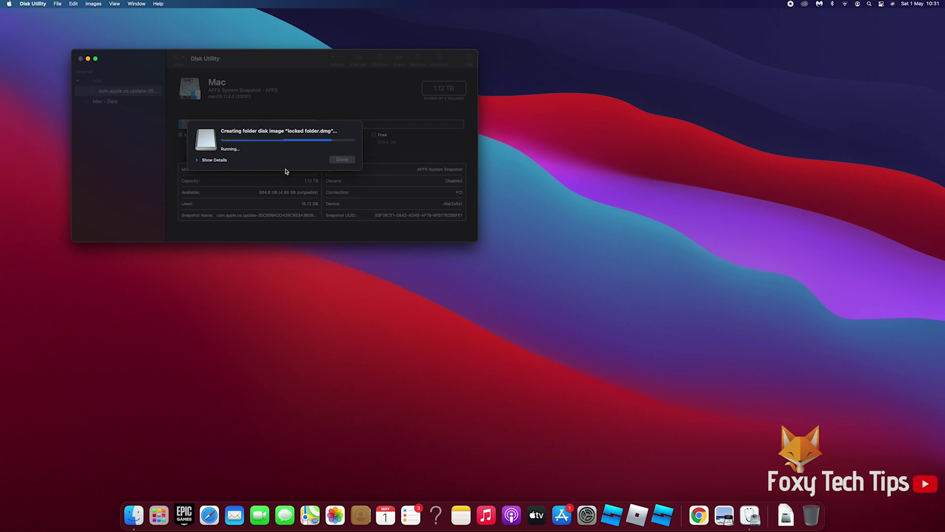
# Step: Place locked folder.dmg beside the original folder and mount it with its password
pyautogui.moveTo(526, 213); pyautogui.dragTo(464, 182)
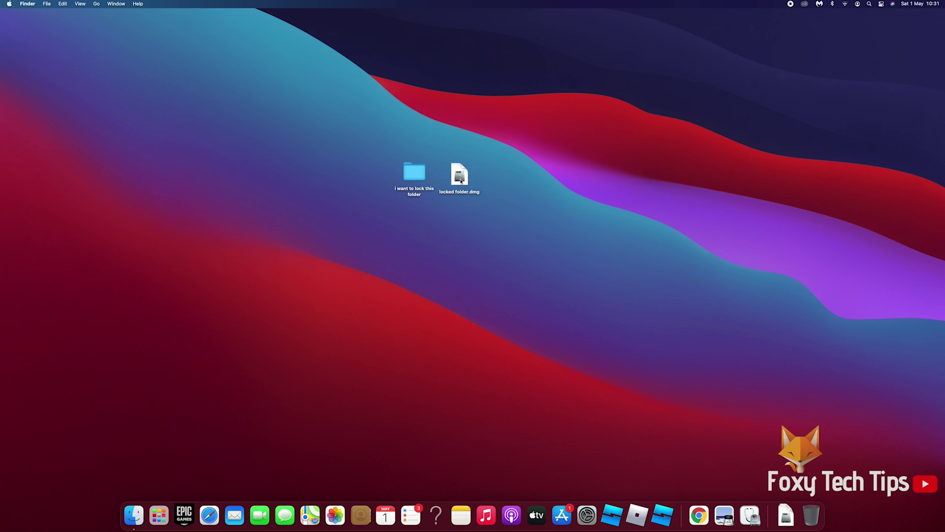
pyautogui.doubleClick(460, 180)
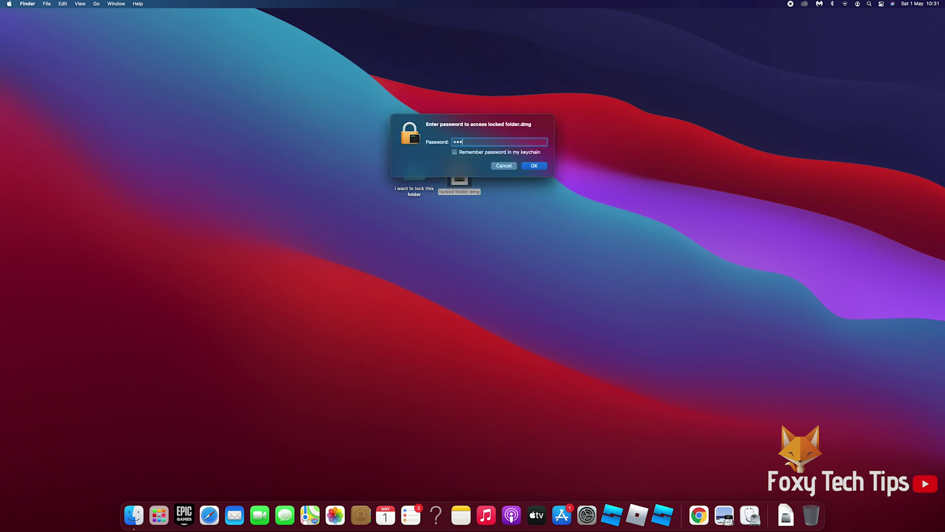
pyautogui.press('Return')
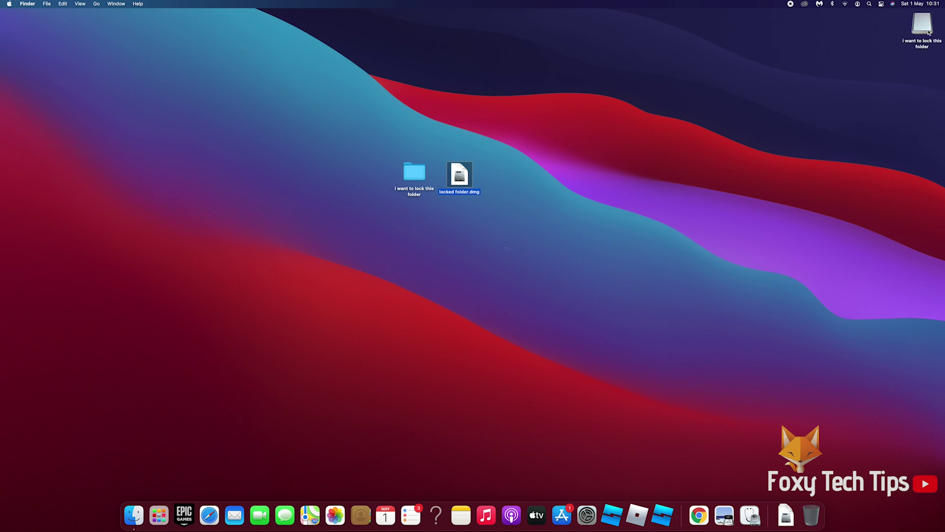
# Step: Move the mounted volume next to the image and confirm it holds both MP4 videos
pyautogui.moveTo(928, 33); pyautogui.dragTo(506, 175)
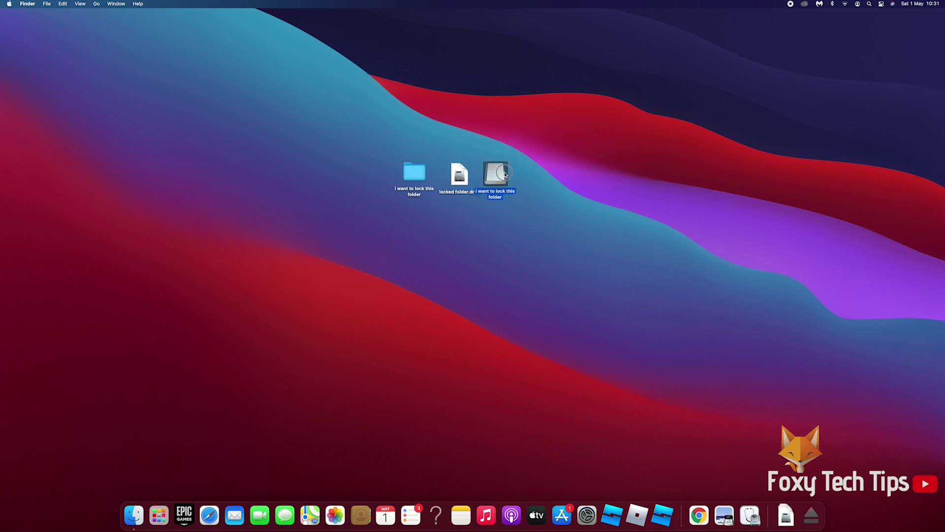
pyautogui.doubleClick(501, 192)
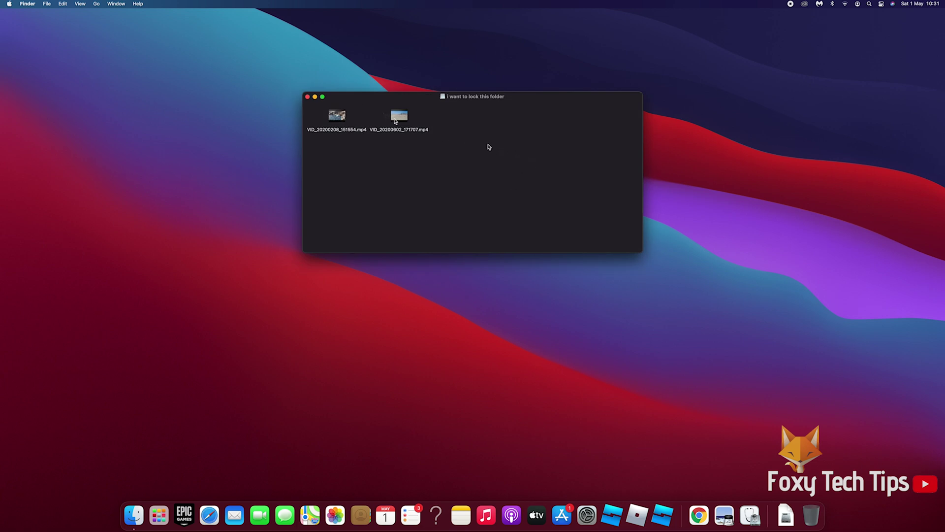
pyautogui.click(397, 120)
pyautogui.click(343, 121)
pyautogui.click(397, 119)
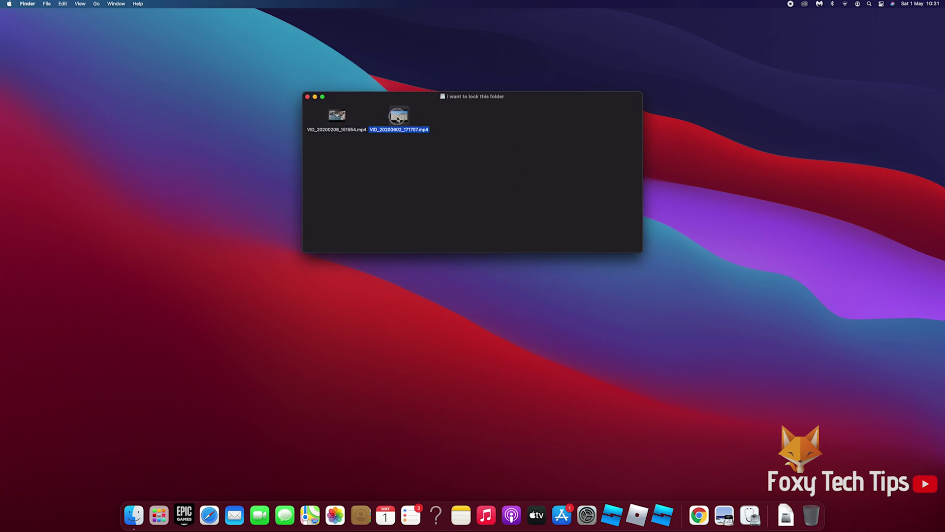
pyautogui.click(307, 97)
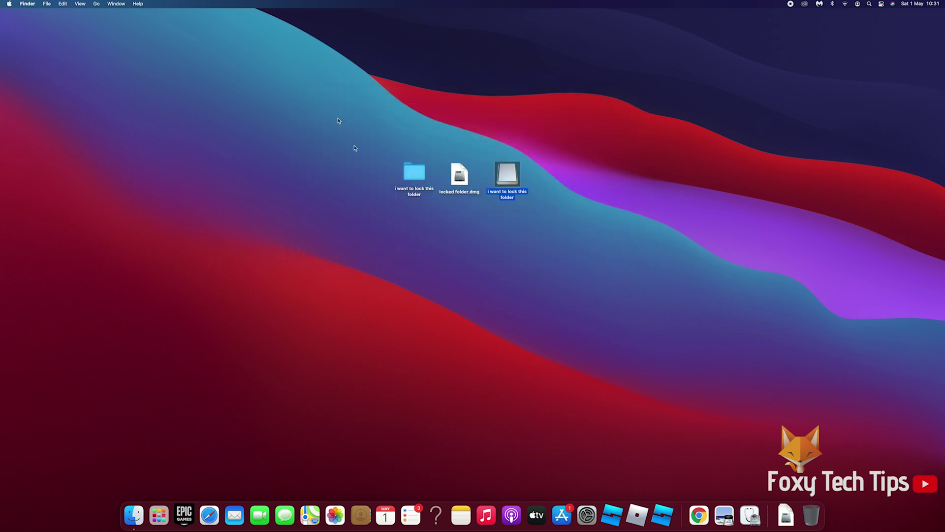
pyautogui.click(506, 174)
# Step: Eject the mounted volume, then remount locked folder.dmg and recheck its files
pyautogui.rightClick(513, 177)
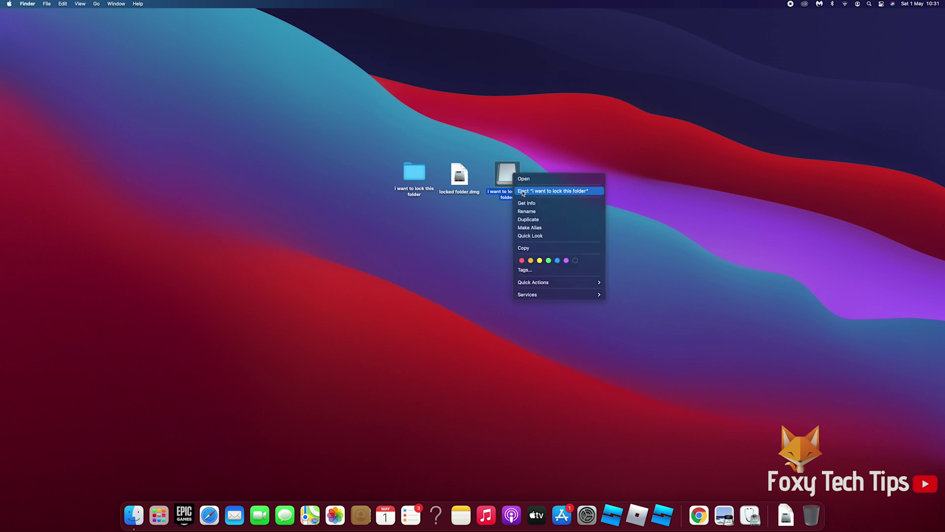
pyautogui.click(525, 192)
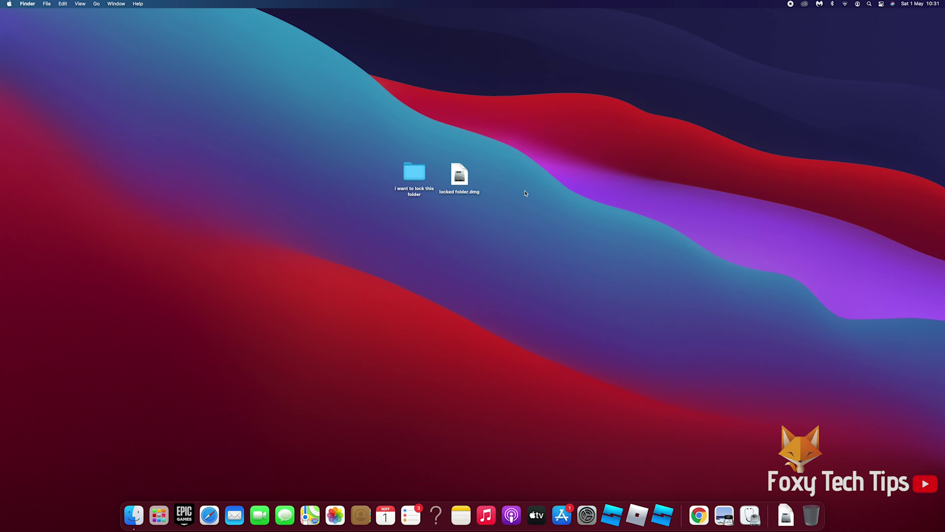
pyautogui.doubleClick(461, 177)
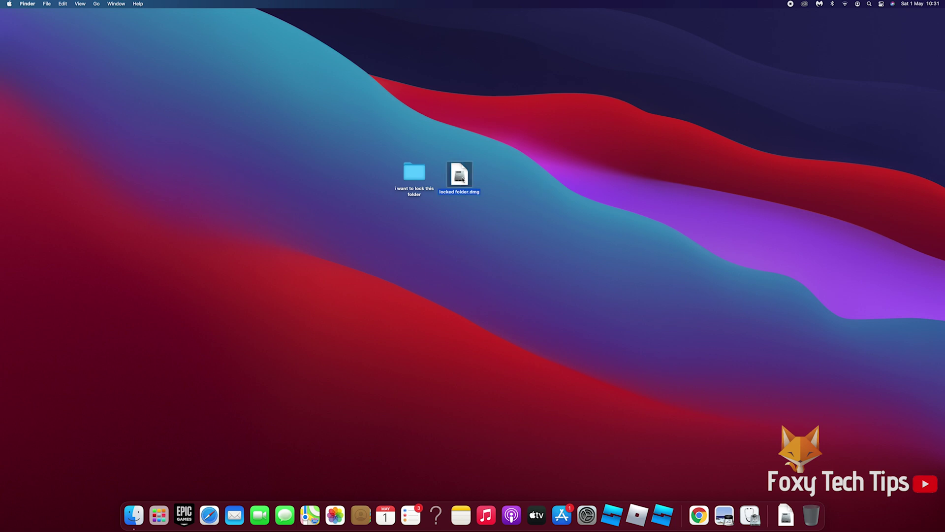
pyautogui.click(504, 165)
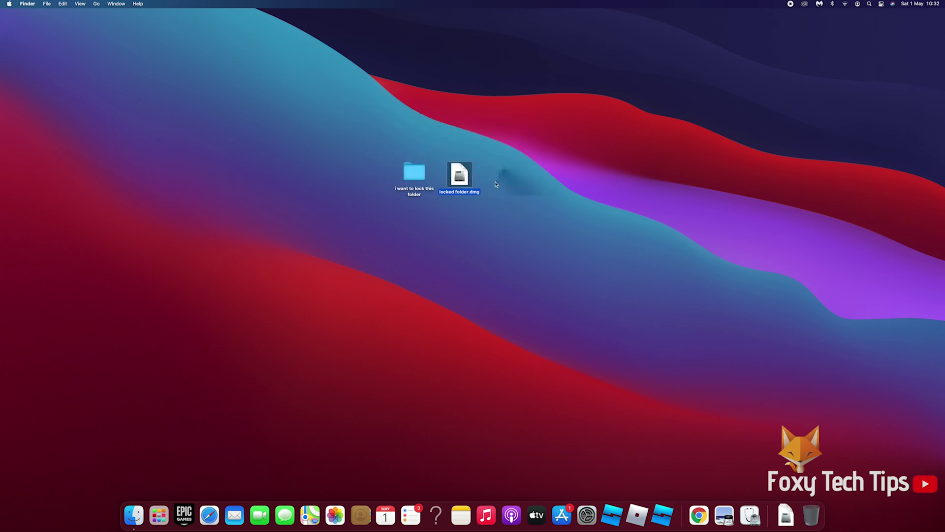
pyautogui.doubleClick(462, 189)
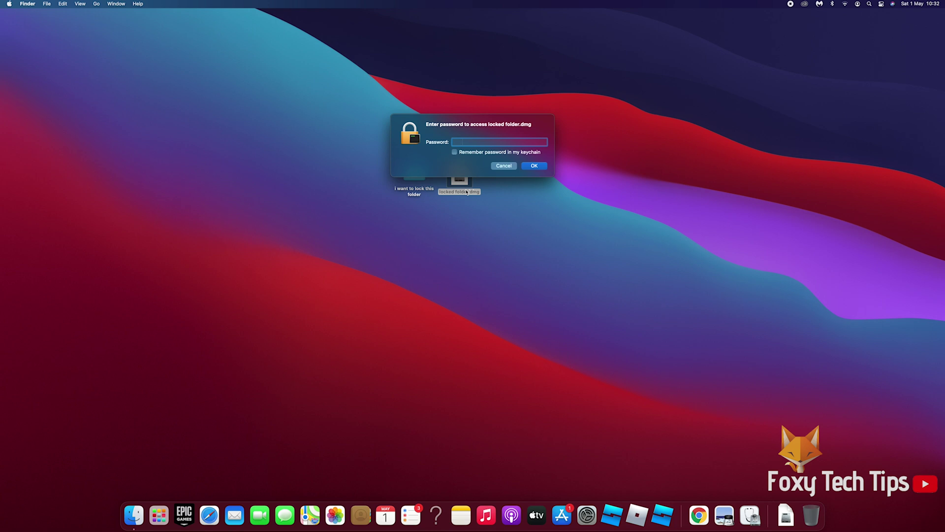
pyautogui.press('Escape')
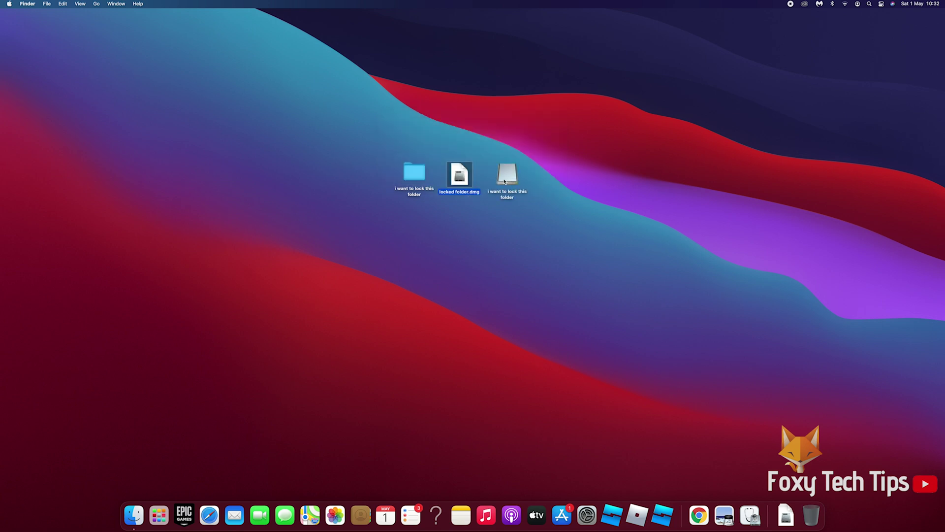
pyautogui.doubleClick(506, 177)
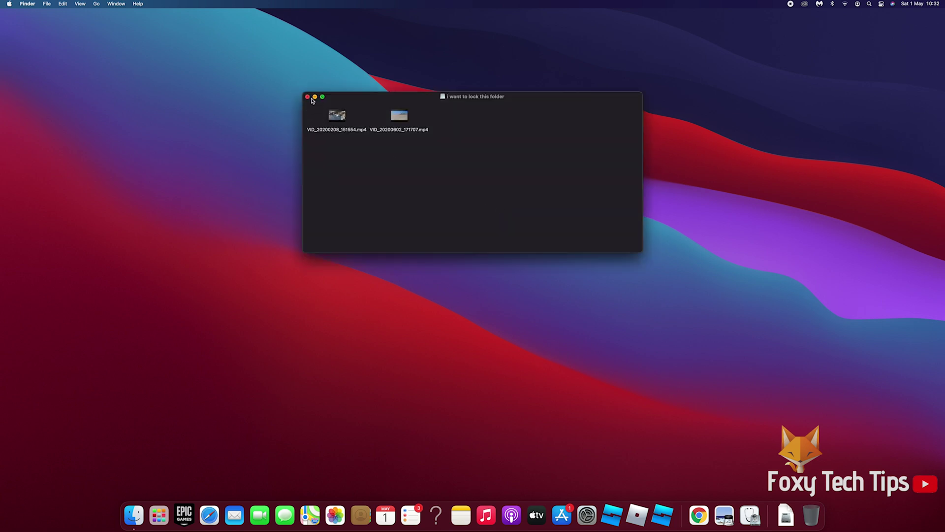
pyautogui.click(307, 97)
# Step: Move the original 'i want to lock this folder' to the Bin and eject the volume
pyautogui.click(412, 172)
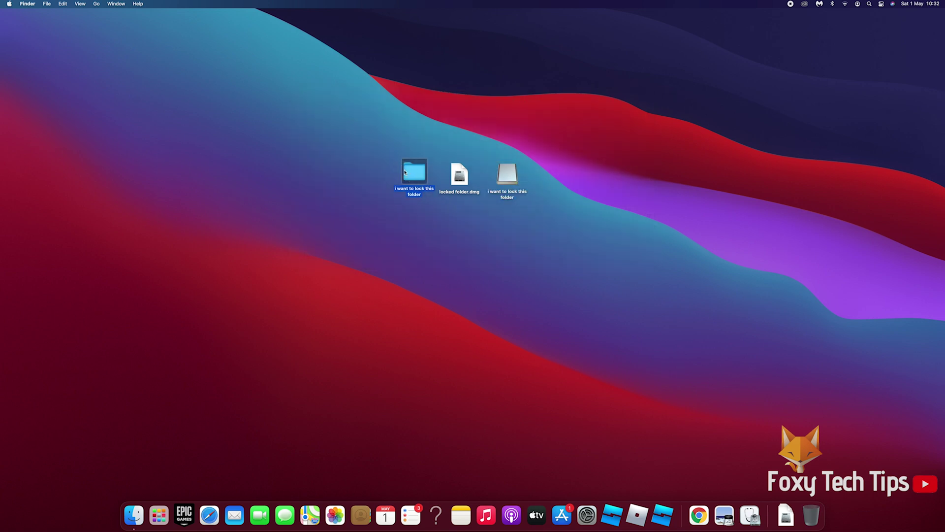
pyautogui.doubleClick(413, 172)
pyautogui.click(399, 68)
pyautogui.rightClick(414, 167)
pyautogui.click(424, 185)
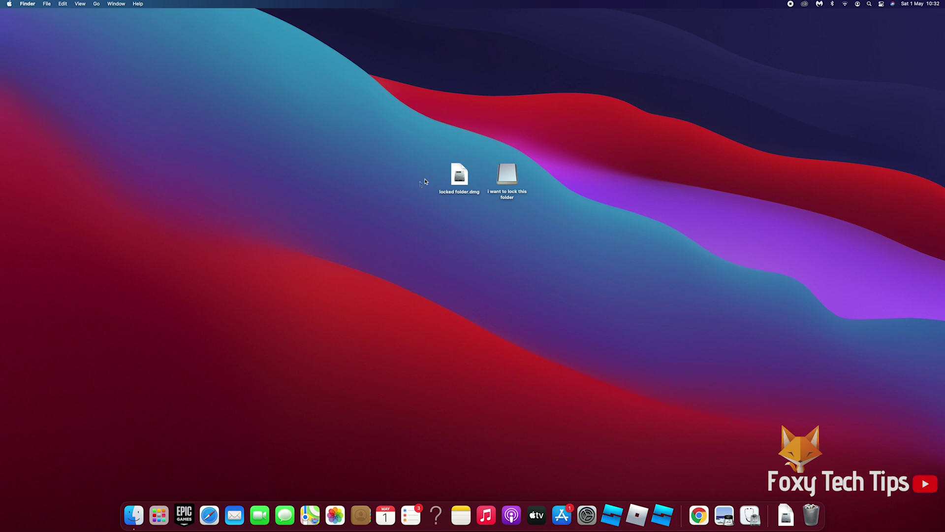
pyautogui.rightClick(507, 182)
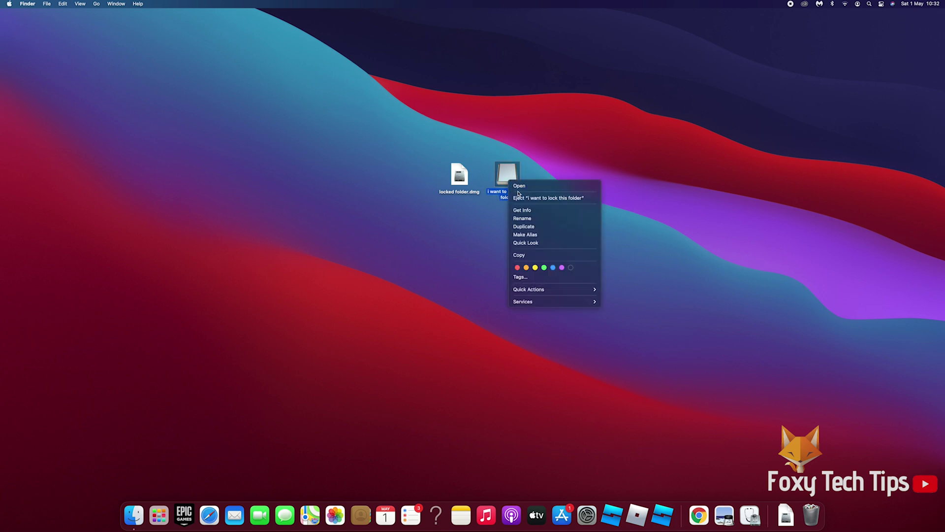
pyautogui.click(510, 197)
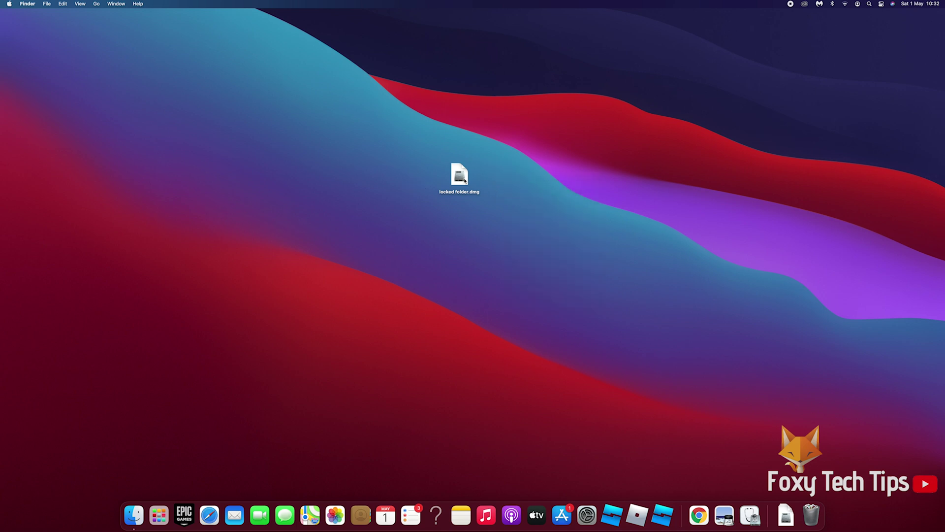